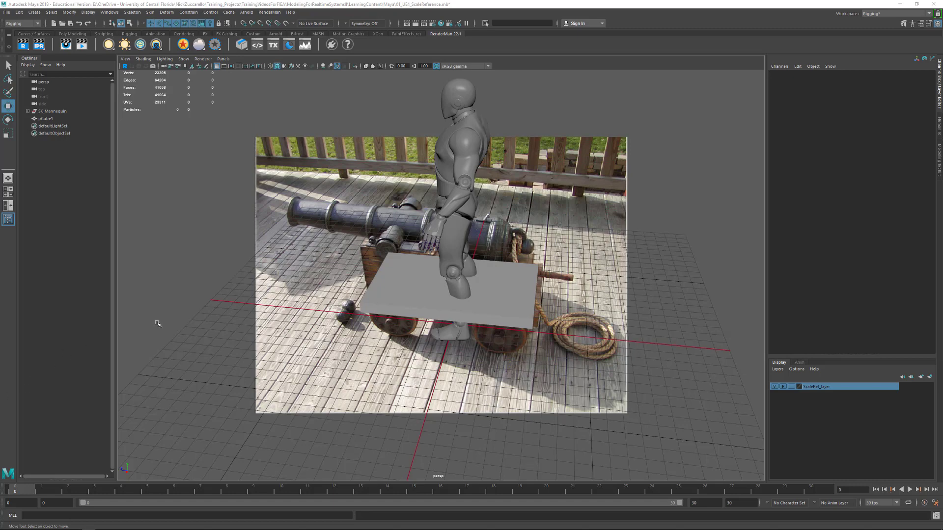
Step: Open the 01_UE4_ScaleReference.mb scene, choosing Don't Save for the current scene
click(8, 13)
click(24, 27)
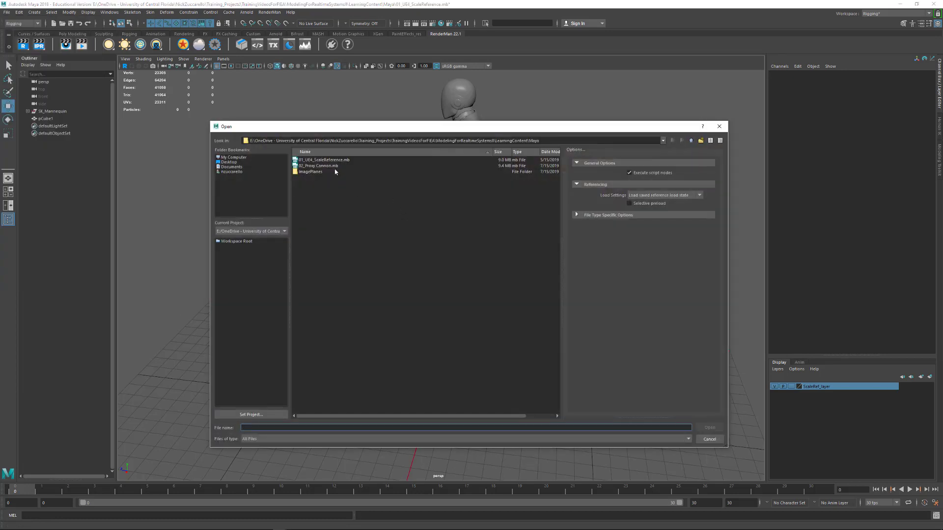
click(312, 161)
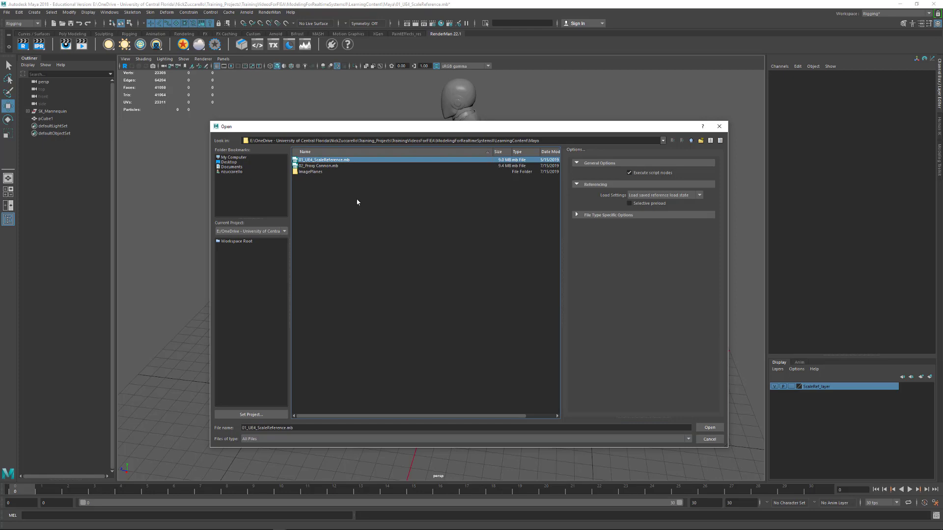
click(709, 427)
click(472, 276)
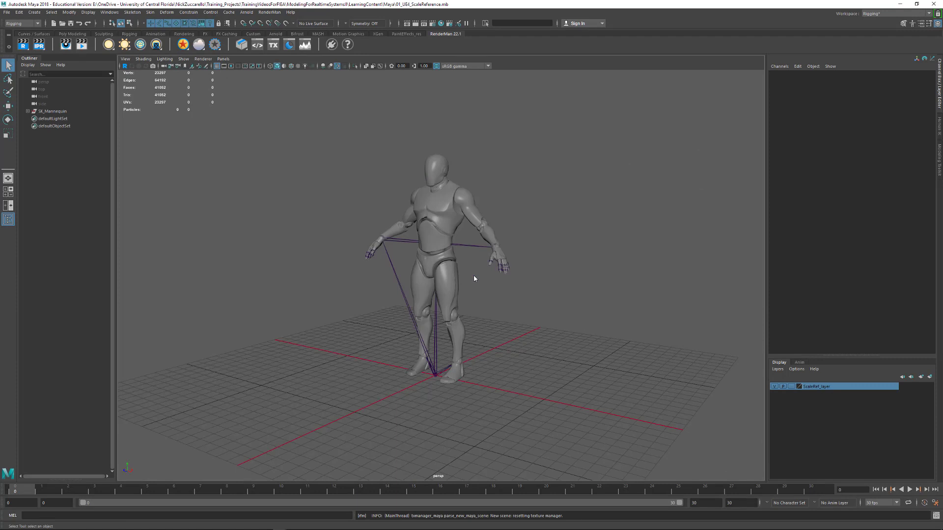
alt+right_drag(474, 279, 591, 343)
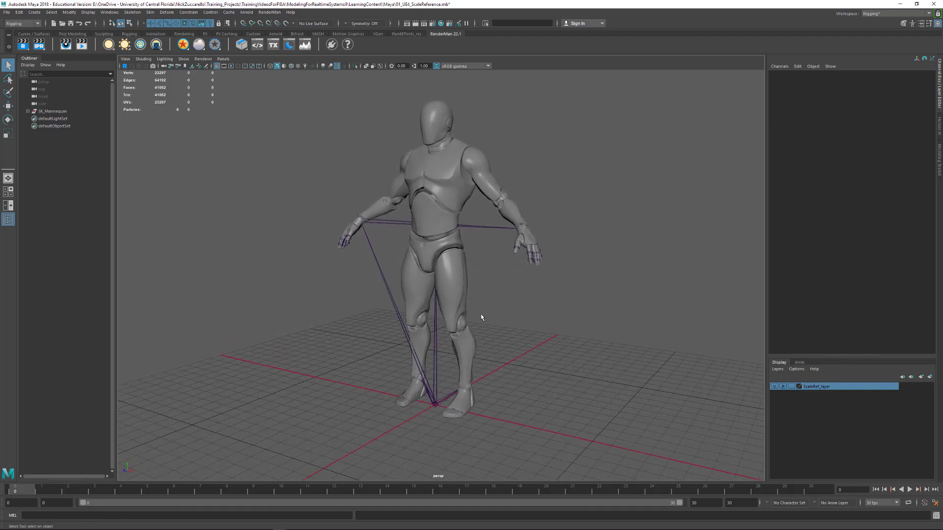
key(space)
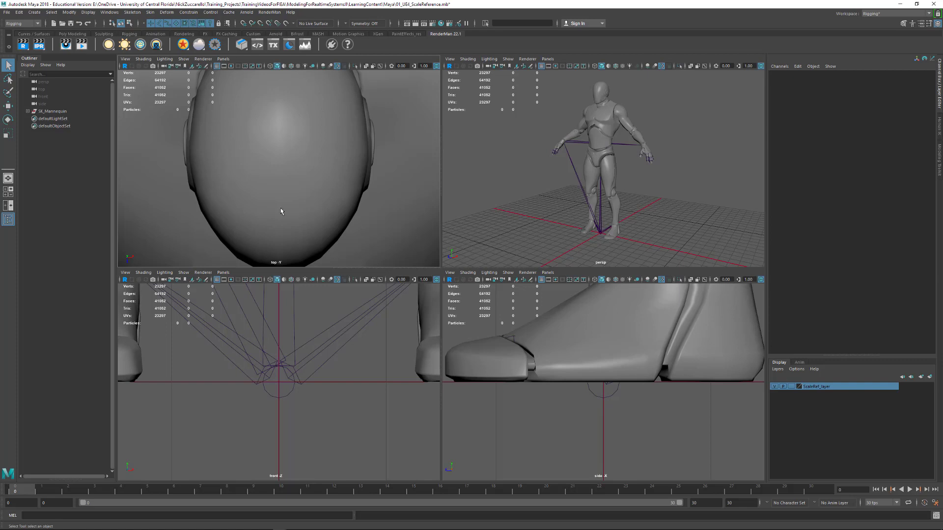
key(a)
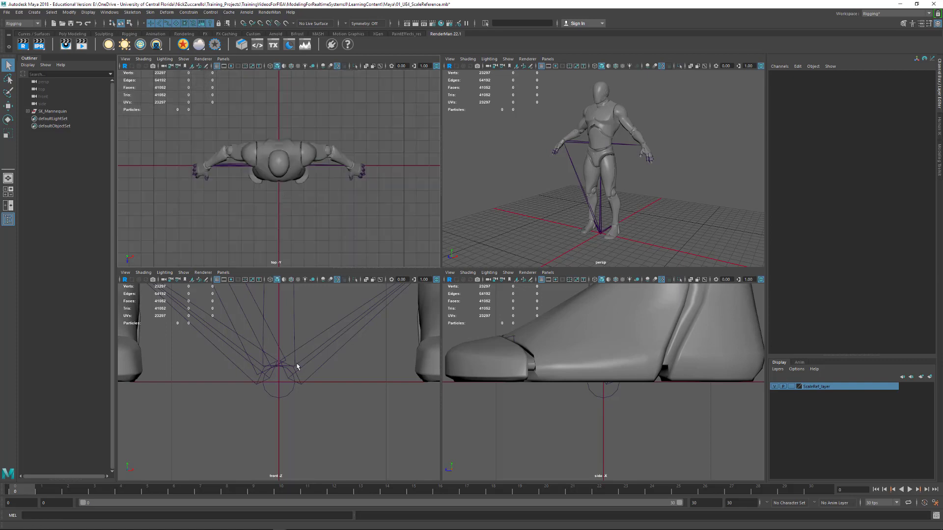
key(a)
key(a)
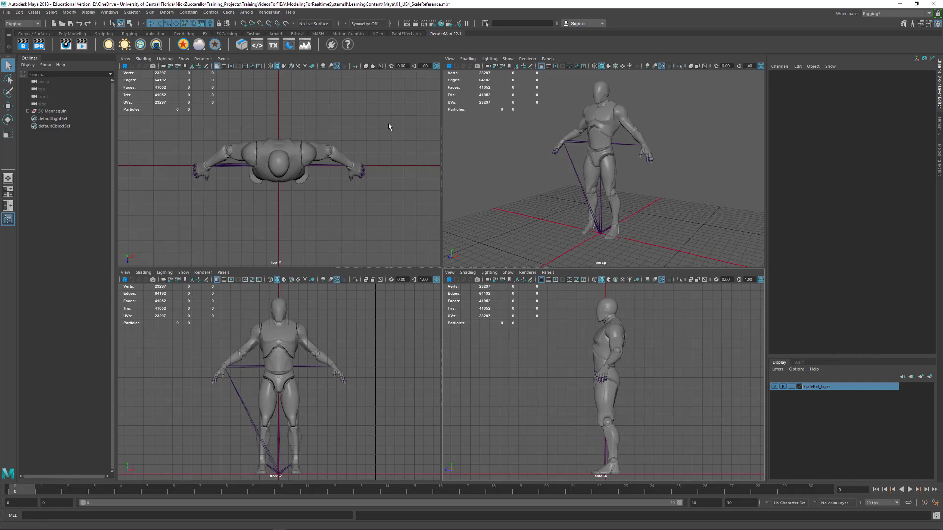
click(450, 59)
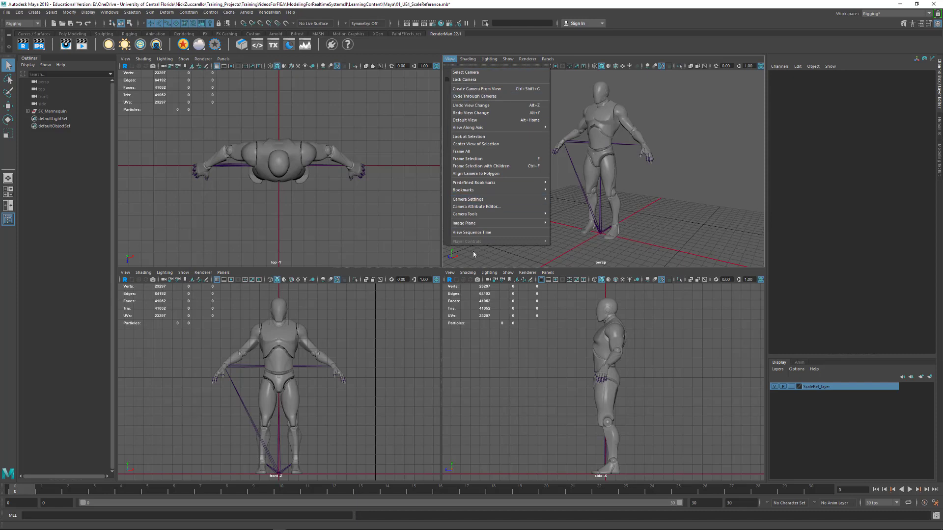
mouse_move(479, 215)
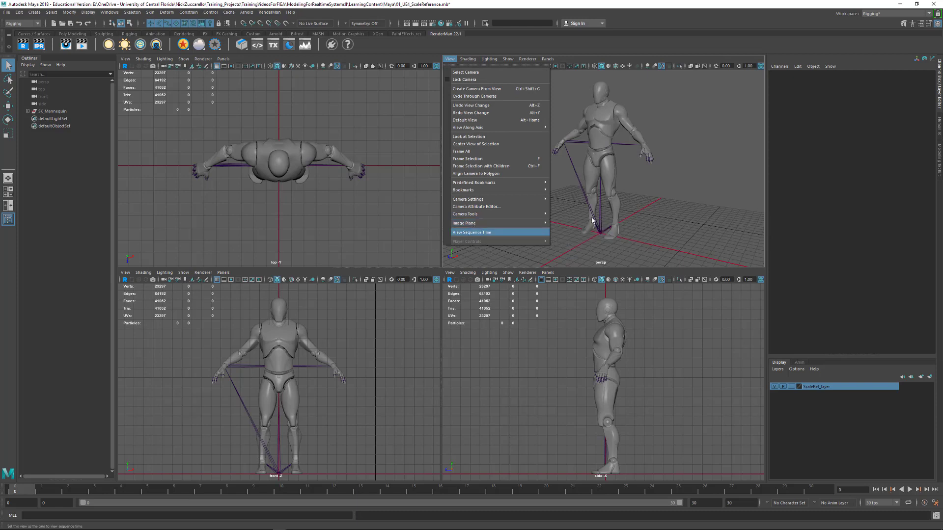
click(696, 171)
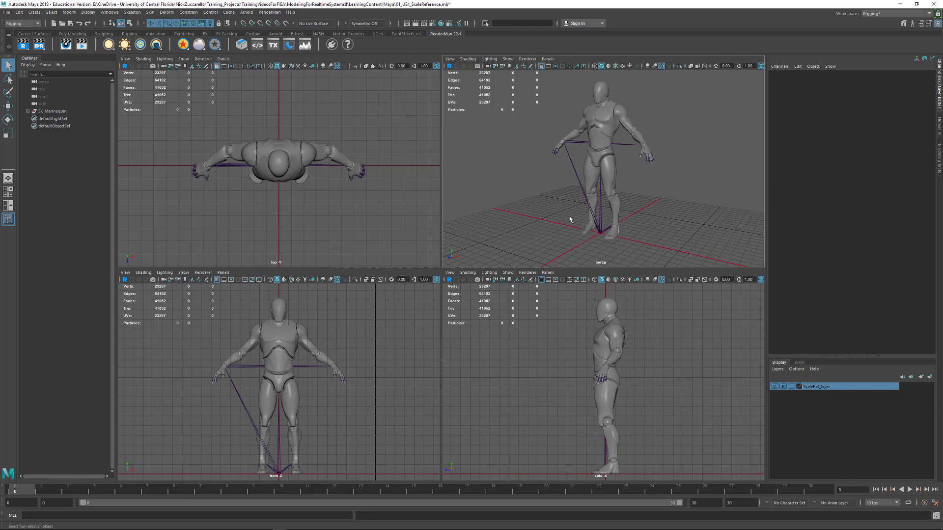
Step: In a single perspective view, import Finishpage_Flipped_IP.jpg from Maya\ImagePlanes as the camera's image plane
key(space)
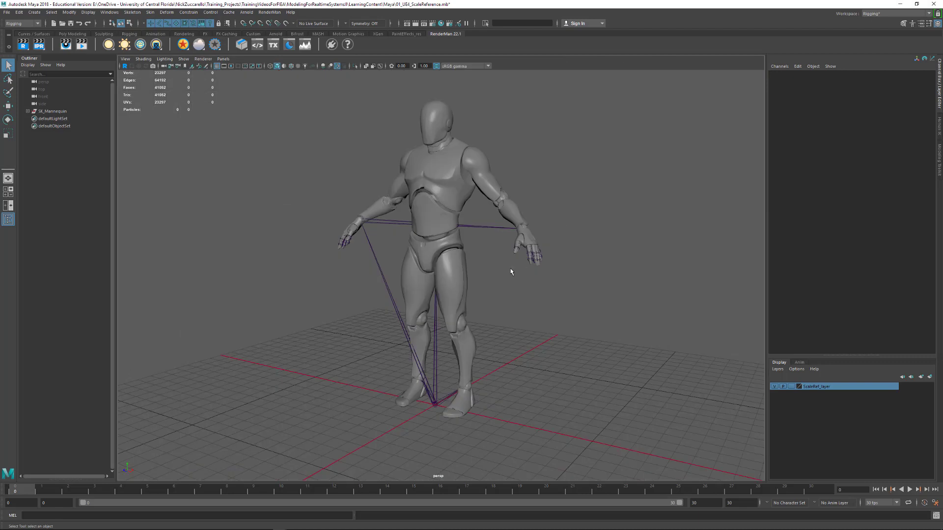
click(125, 60)
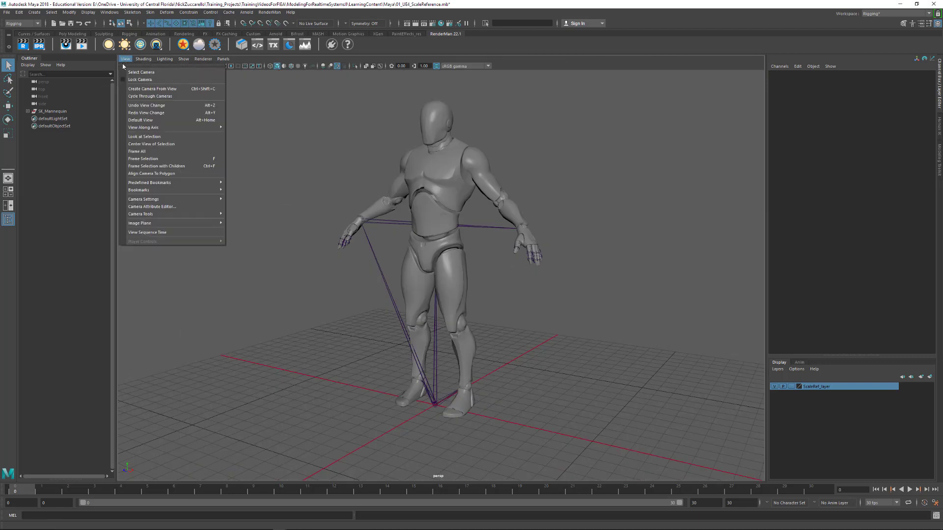
mouse_move(163, 225)
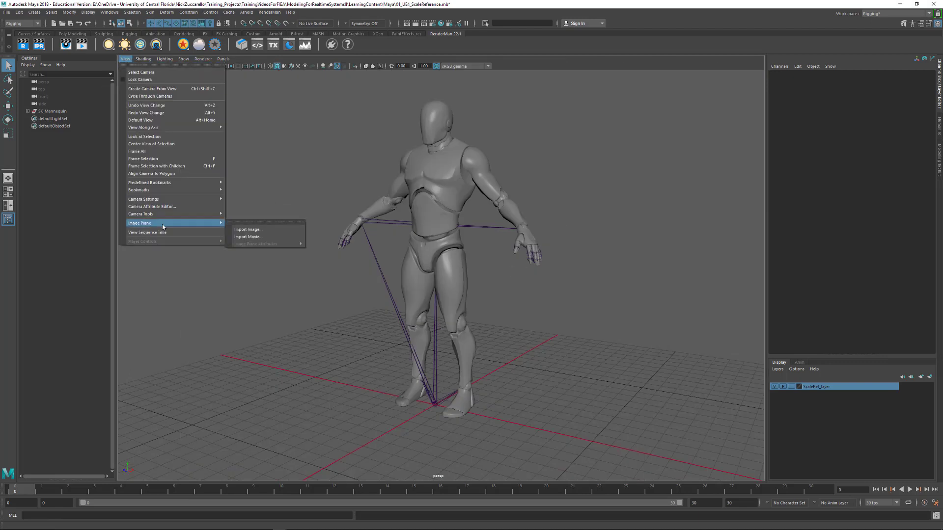
click(261, 231)
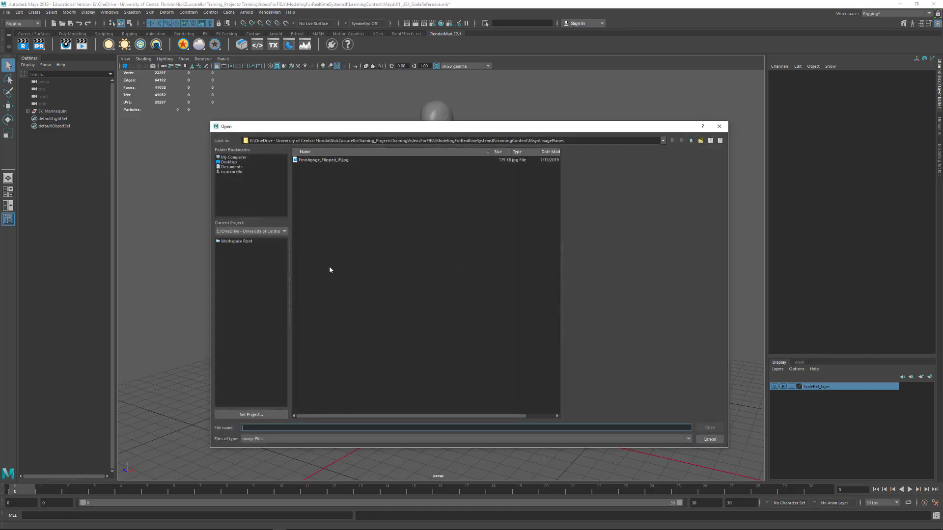
click(690, 141)
click(691, 141)
click(691, 141)
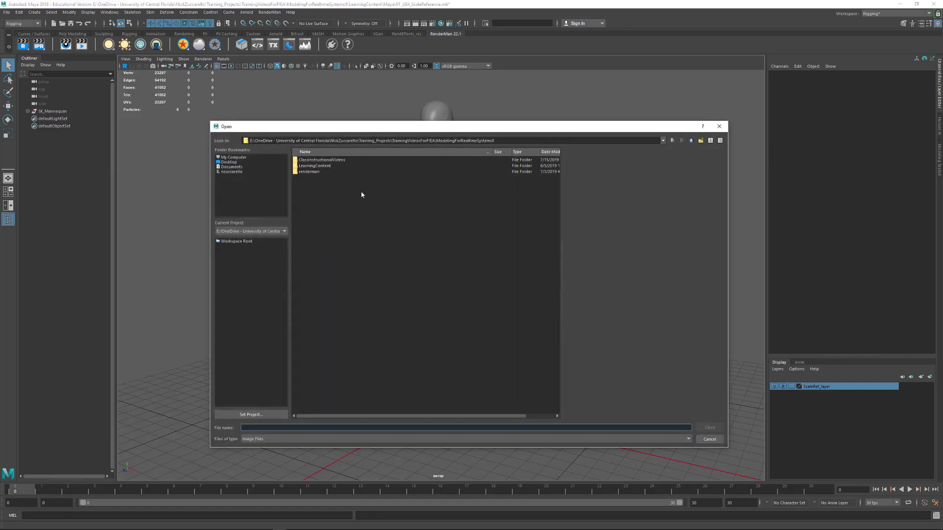
double_click(321, 166)
double_click(308, 167)
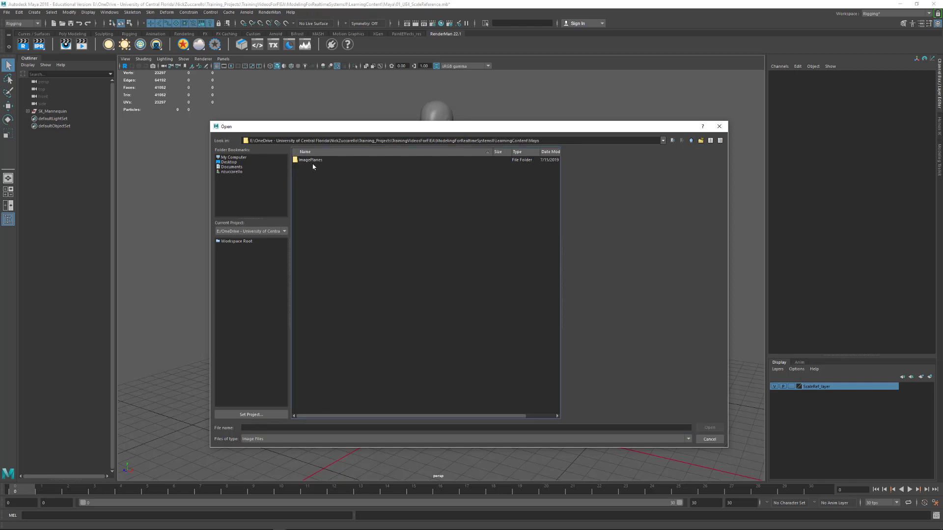
double_click(315, 161)
click(328, 160)
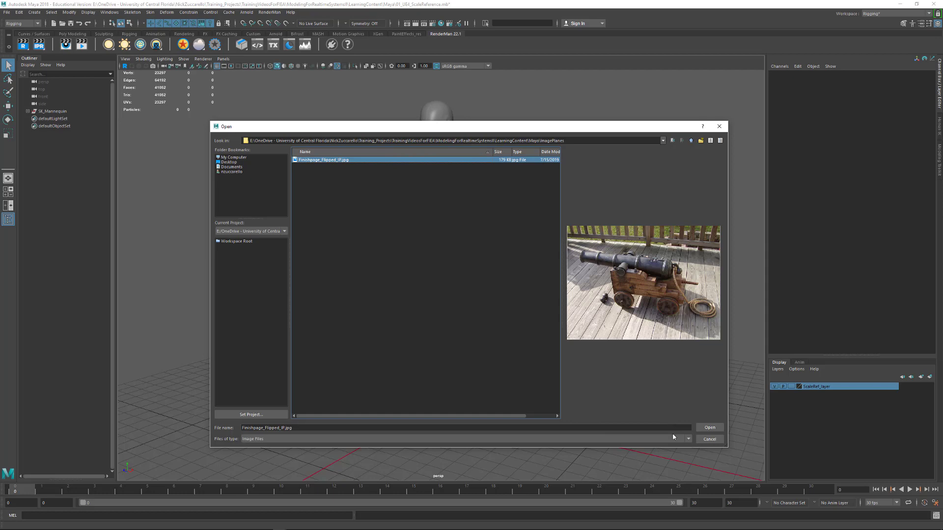
click(708, 428)
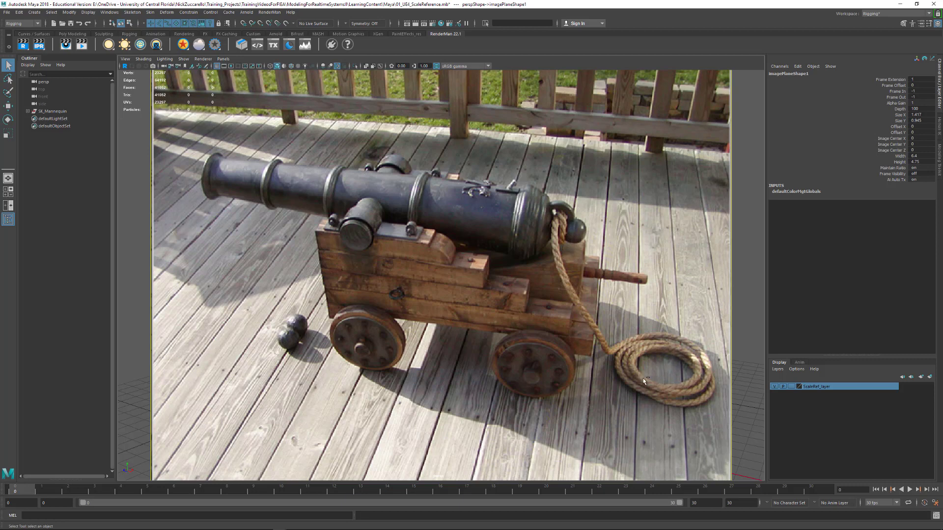
Step: Open the image plane's Attribute Editor over the viewport and select its Depth field
key(ctrl+a)
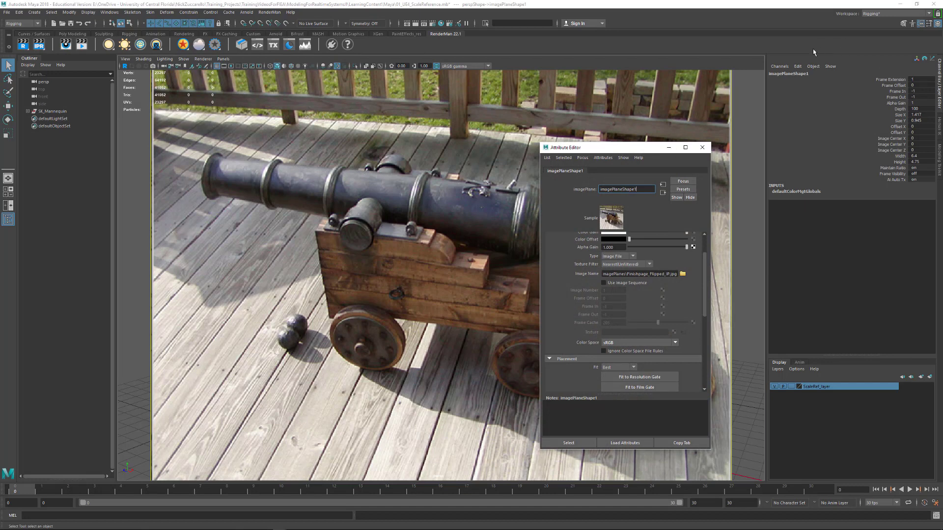
drag(633, 149, 699, 133)
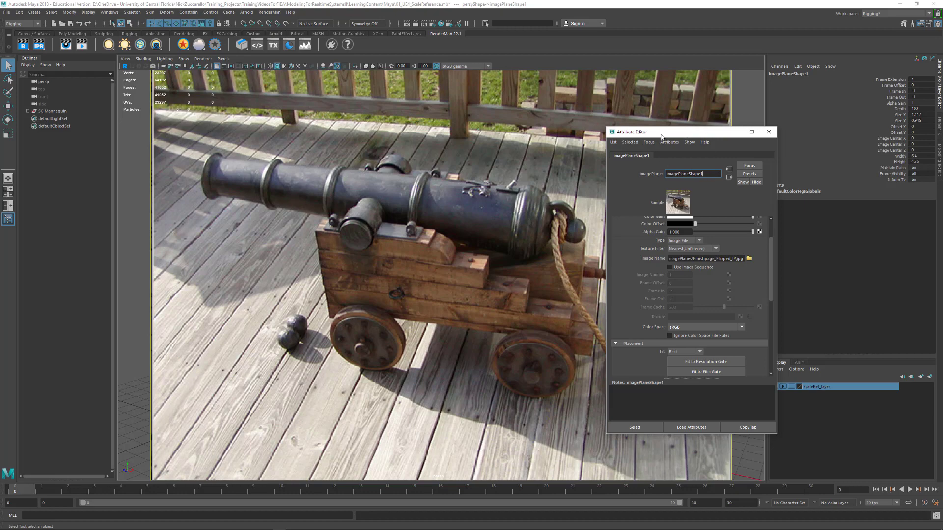
mouse_move(661, 134)
mouse_down()
mouse_move(566, 181)
mouse_move(271, 153)
mouse_move(630, 147)
mouse_move(657, 162)
mouse_move(650, 142)
mouse_up()
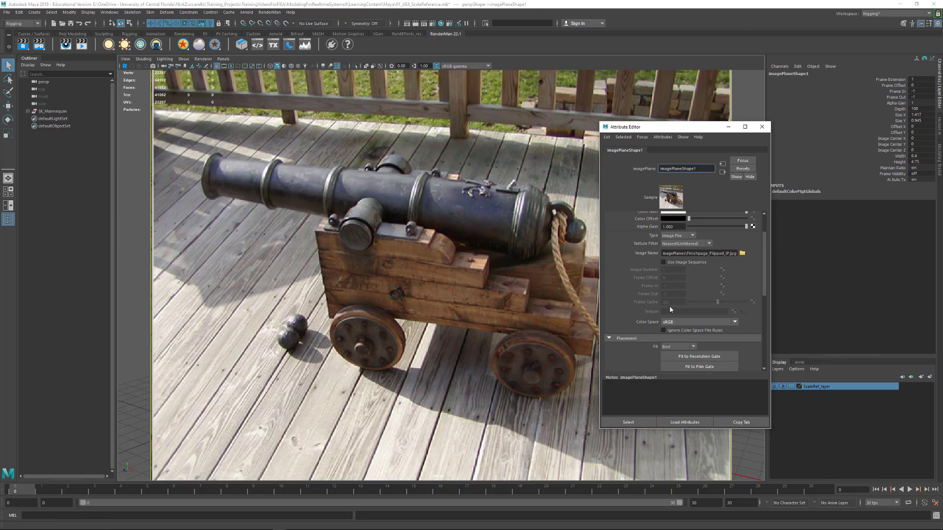
scroll(671, 304, down, 4)
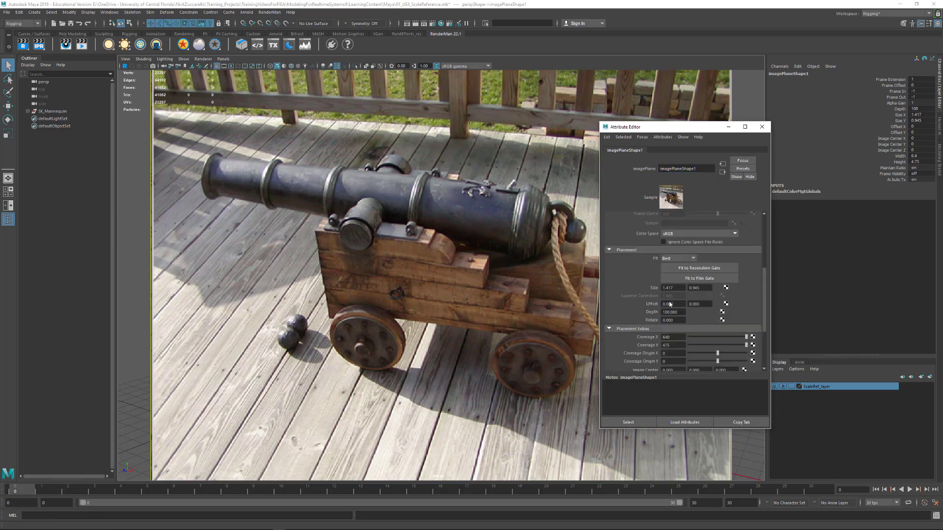
click(682, 313)
Step: Try Depth values 500, 200, 300, 400 and 375, finally settling on 1000
text(500)
key(Return)
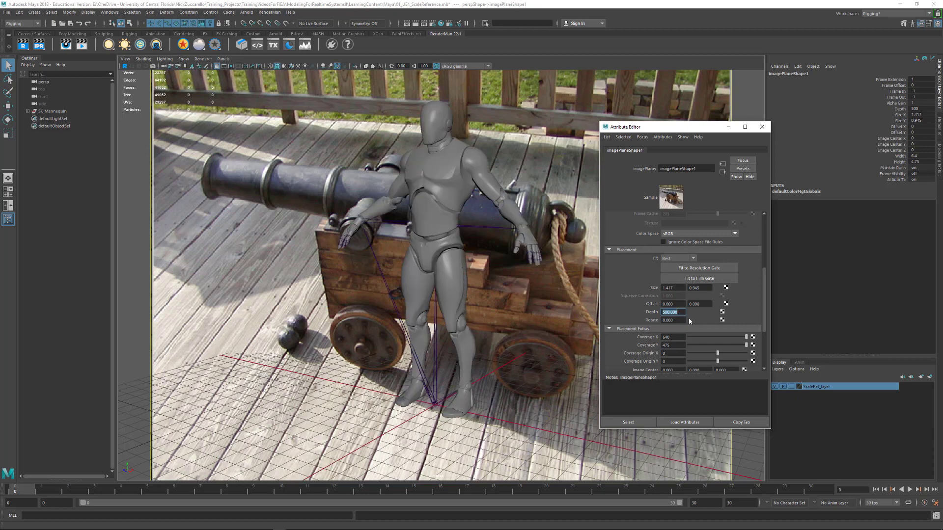
text(200)
key(Return)
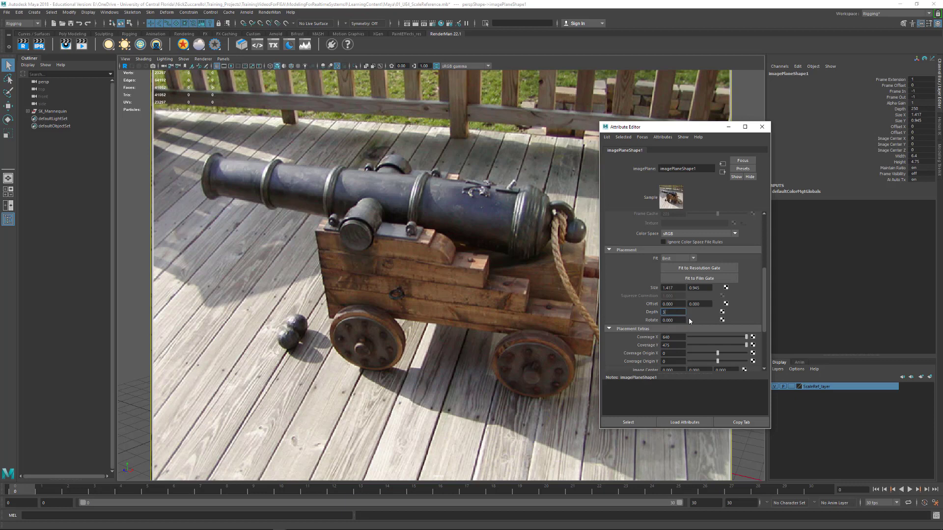
key(Return)
text(400)
key(Return)
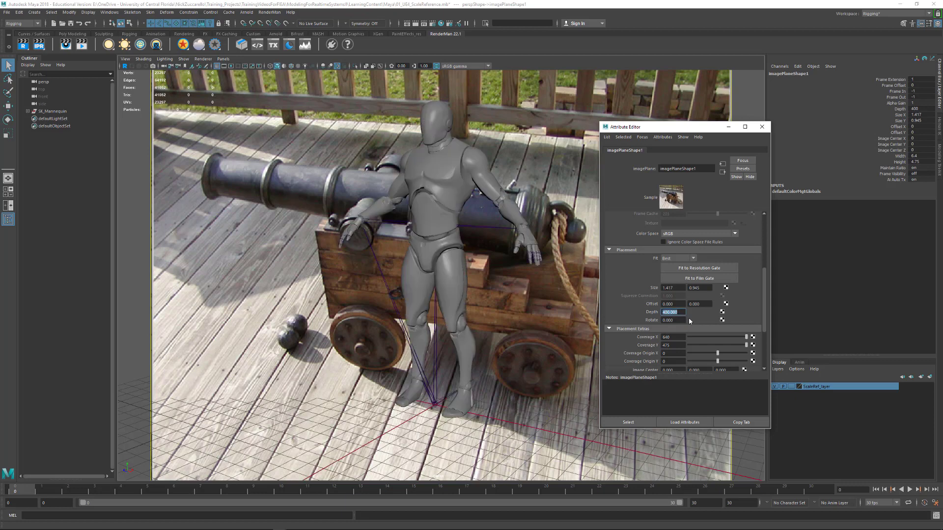
text(375)
key(Return)
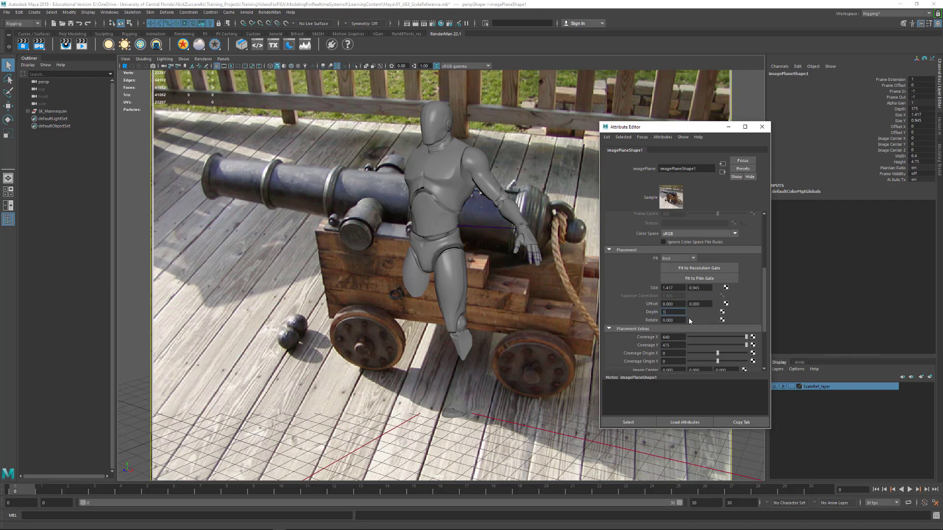
text(000)
key(Return)
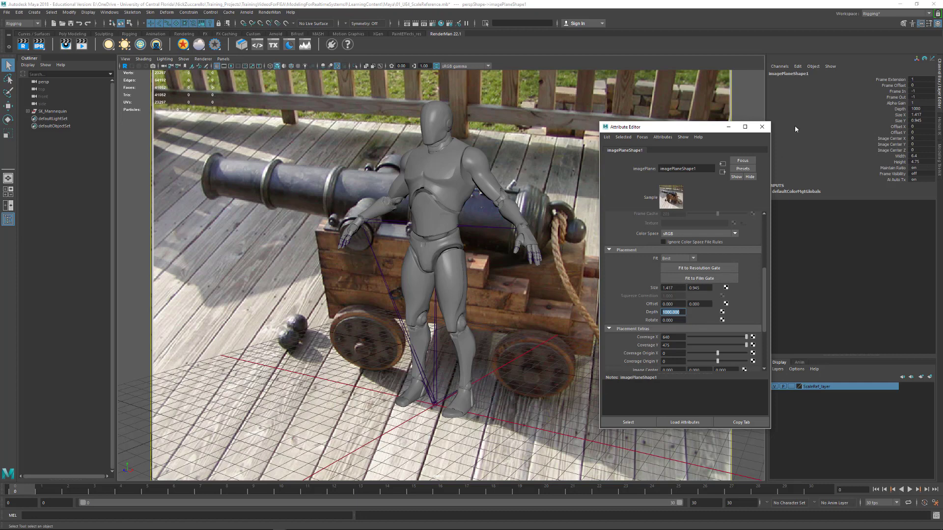
Step: Close the Attribute Editor and orbit the perspective view to line the mannequin up with the photo
click(762, 127)
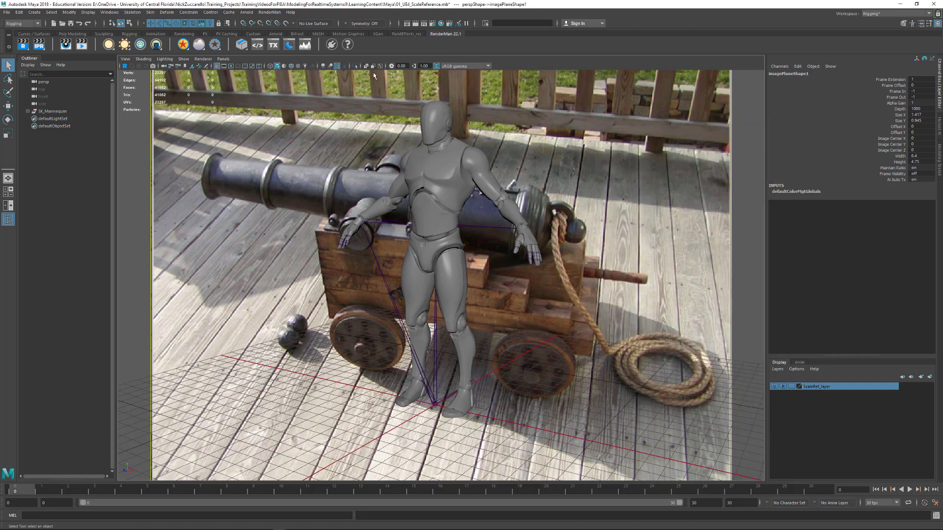
click(218, 67)
click(218, 67)
alt+drag(688, 326, 632, 342)
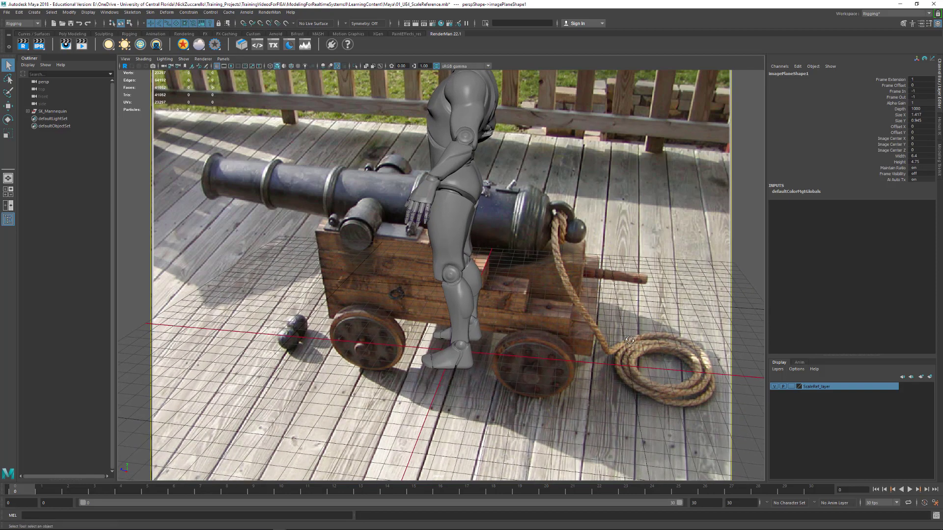
mouse_move(631, 341)
alt+middle_down()
mouse_move(638, 325)
mouse_move(632, 335)
alt+middle_up()
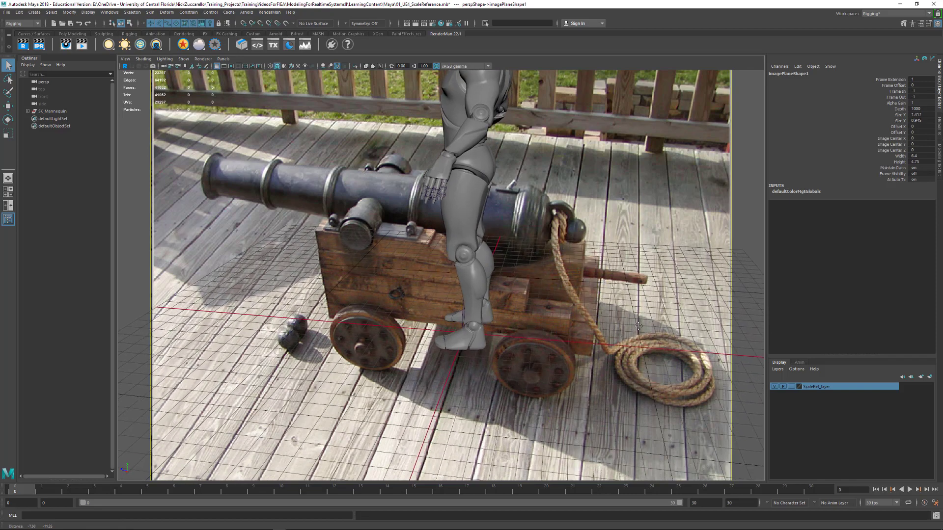
alt+drag(632, 336, 631, 335)
alt+middle_drag(632, 336, 639, 334)
alt+drag(638, 333, 639, 334)
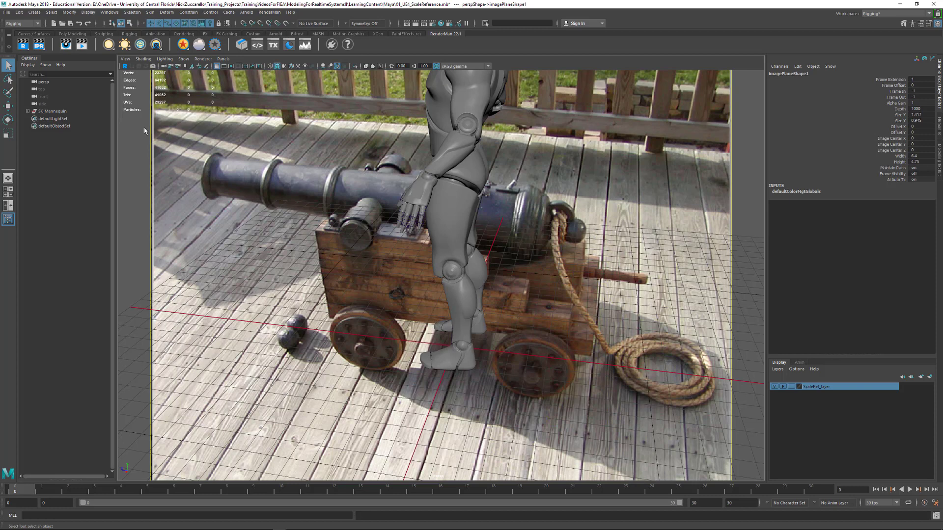
Step: Create a 100-unit polygon cube and squash it flat with the scale tool
click(36, 12)
mouse_move(89, 39)
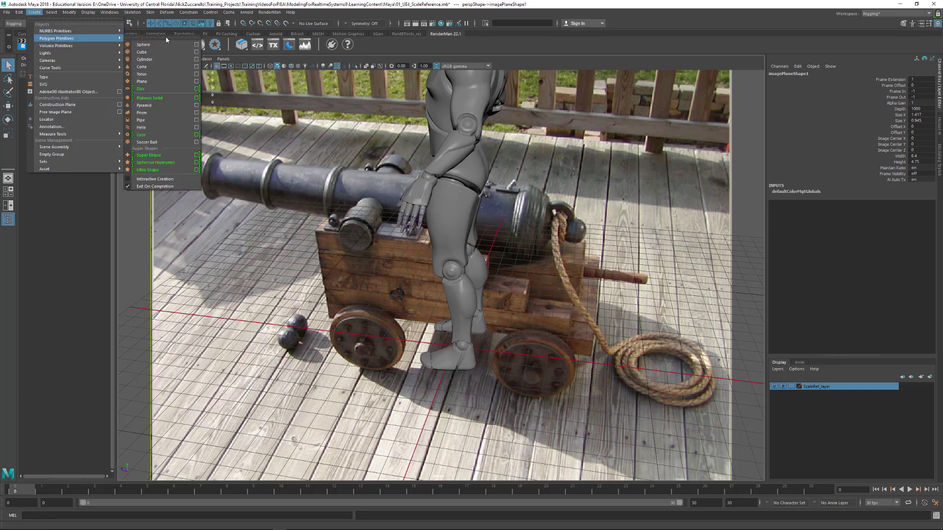
click(196, 53)
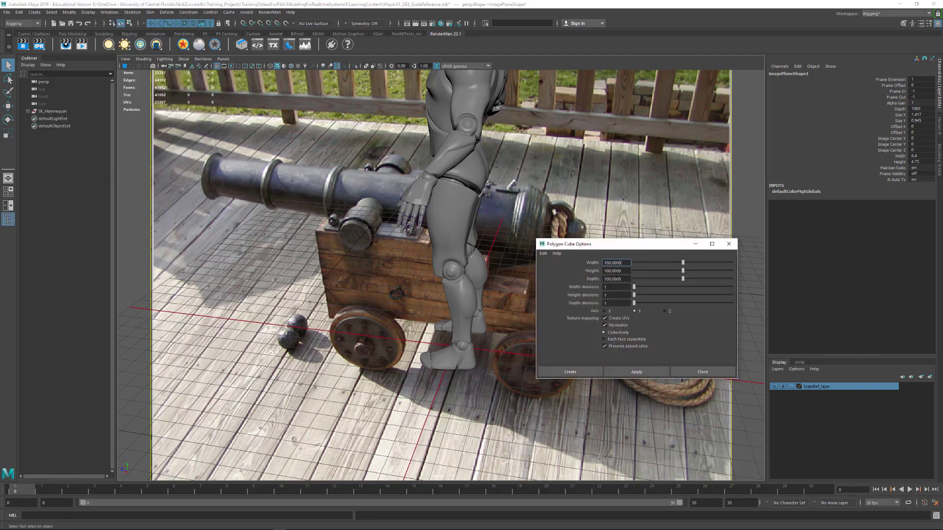
click(635, 373)
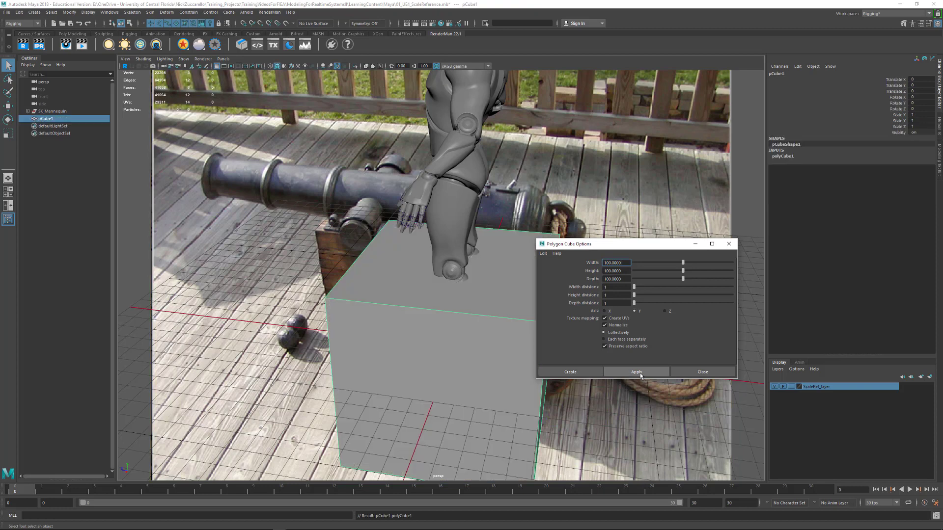
click(729, 245)
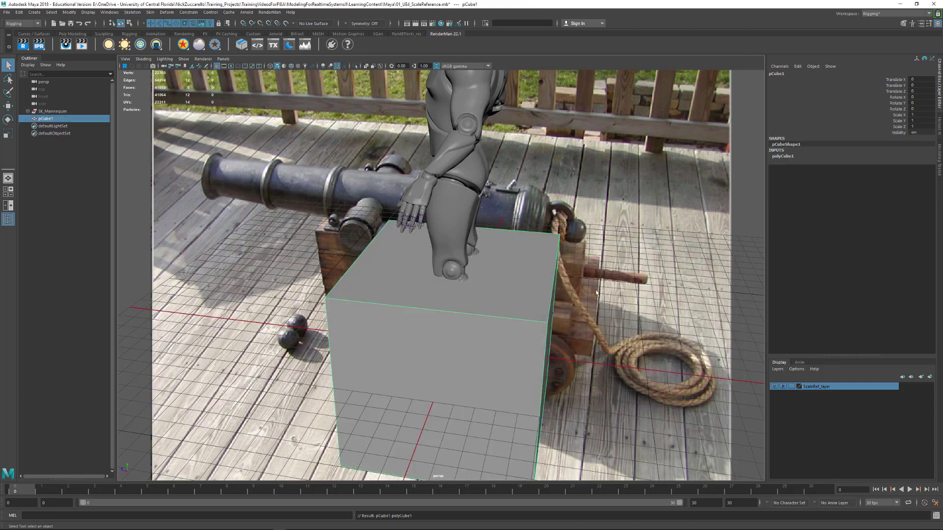
key(r)
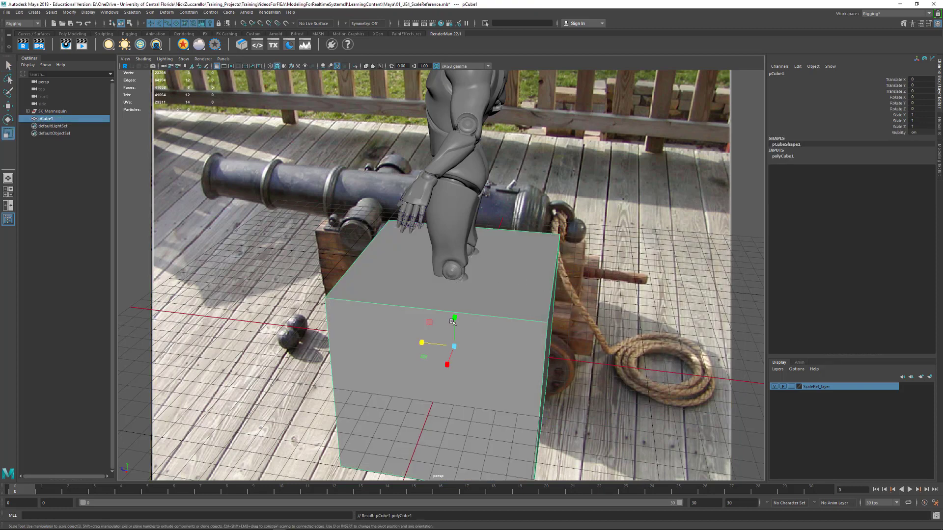
drag(453, 315, 409, 342)
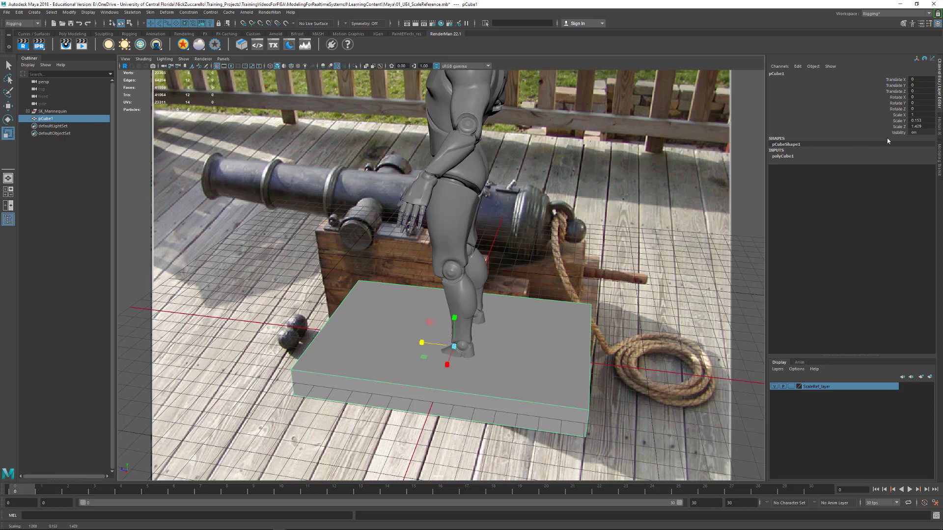
Step: Set the cube's Scale Y to 0.15 and Scale Z to 1.4
double_click(923, 120)
text(.15)
key(Return)
double_click(918, 126)
text(1.4)
key(Return)
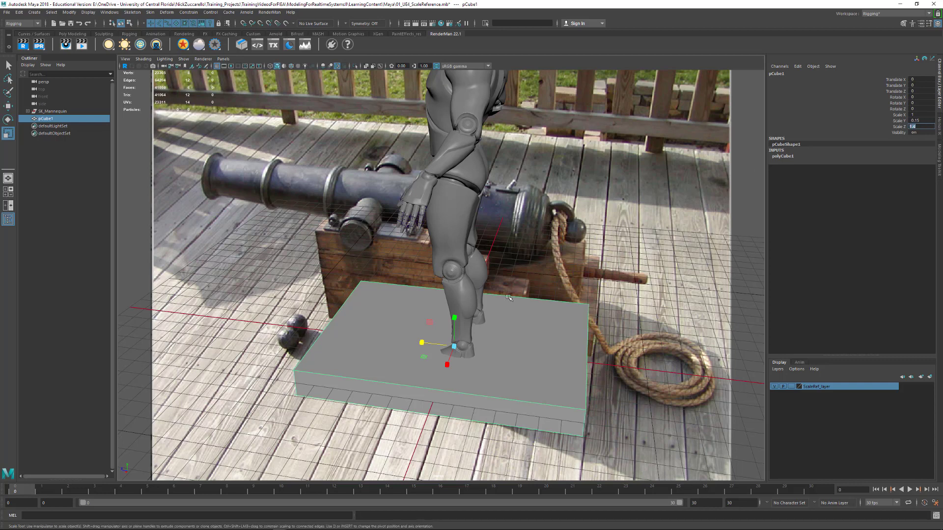
Step: Raise the slab along Y and switch the view to wireframe
text(we)
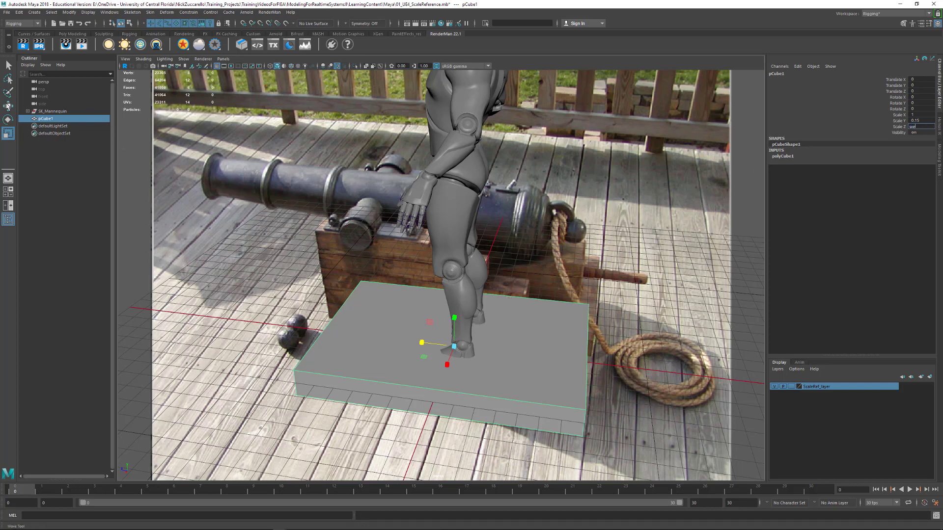
click(7, 105)
drag(455, 317, 456, 290)
key(4)
Step: Orbit the view and narrow the slab along X to fit the cannon carriage
alt+drag(554, 298, 579, 253)
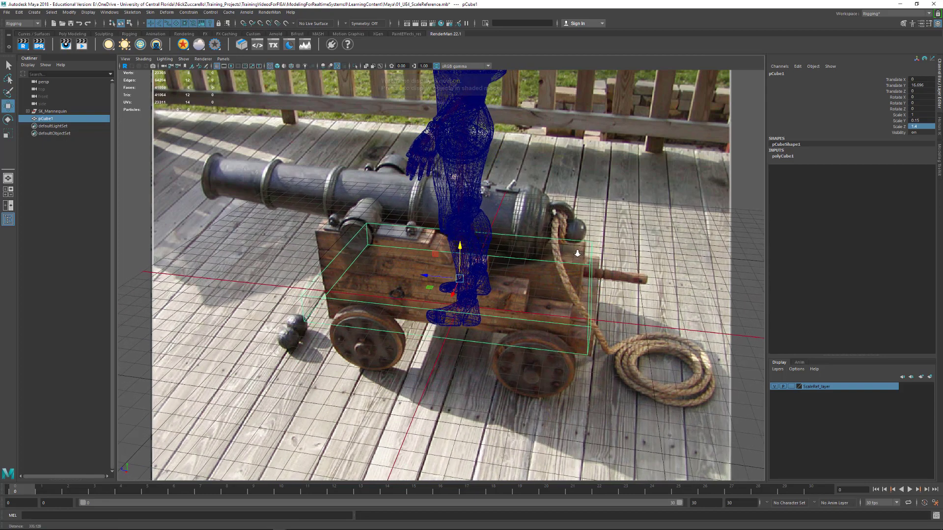
alt+middle_drag(580, 253, 583, 258)
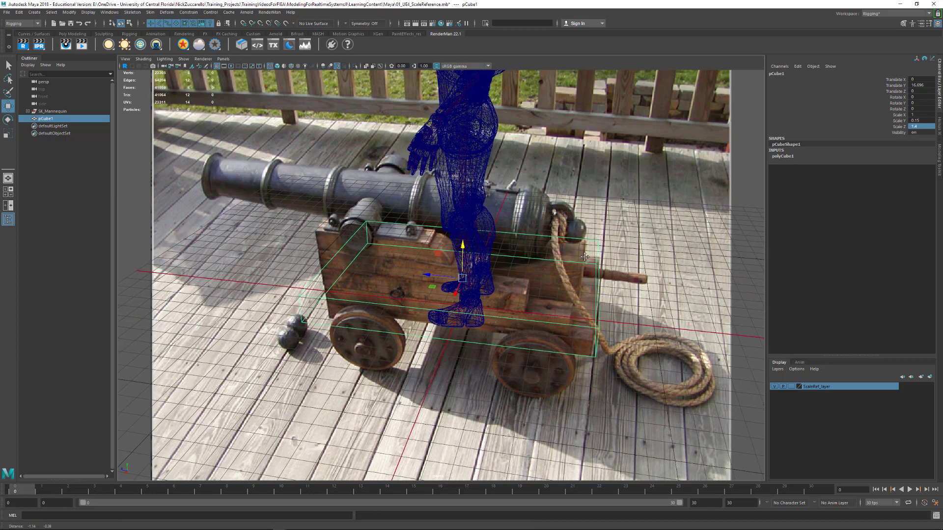
alt+drag(583, 258, 584, 265)
alt+middle_drag(583, 265, 584, 263)
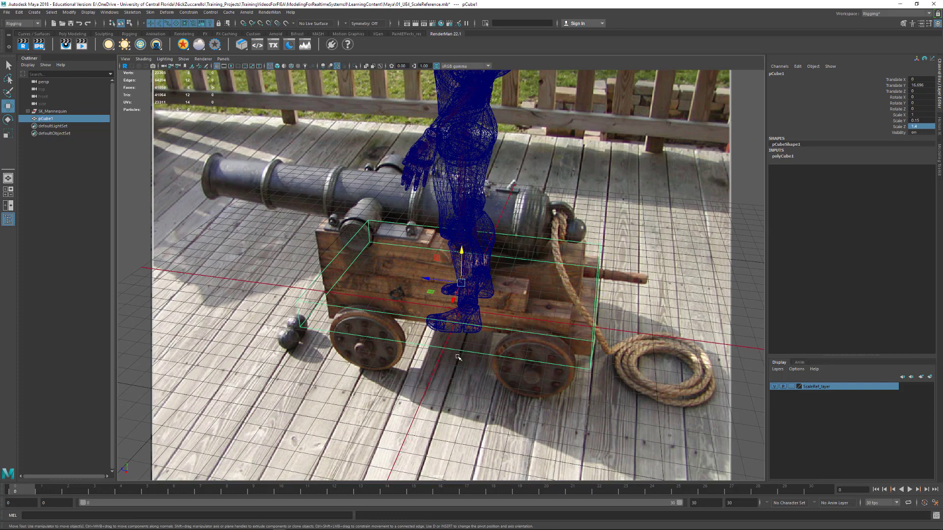
key(r)
drag(462, 297, 444, 281)
key(w)
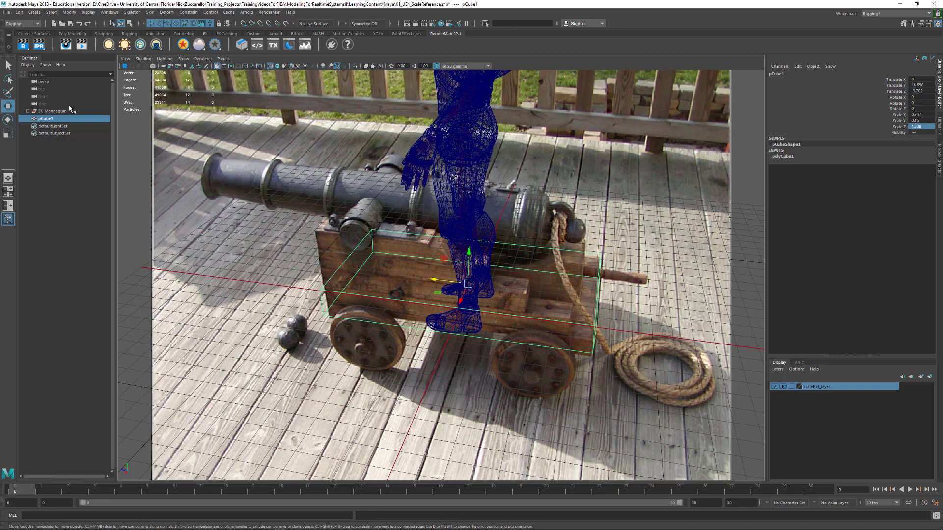
Step: Key the persp camera's Translate X through Rotate Z channels
click(47, 83)
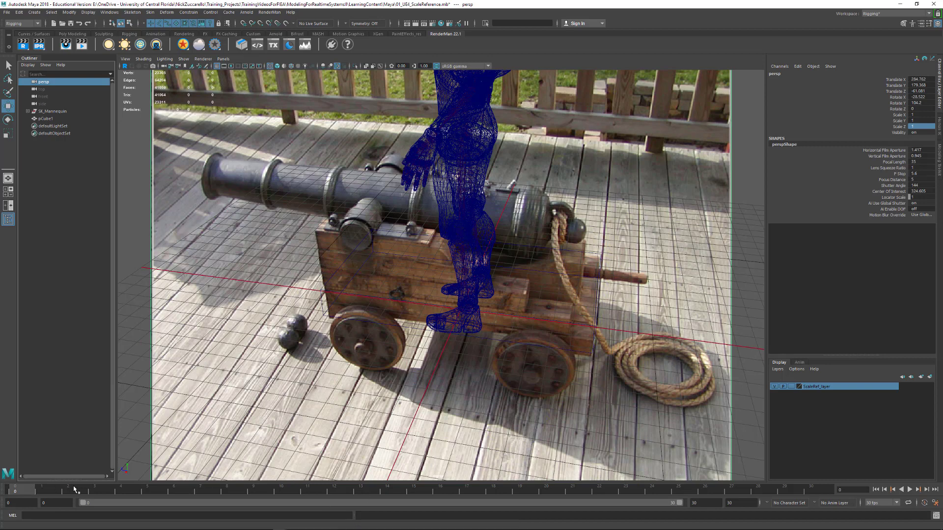
key(alt+v)
key(alt+v)
click(900, 80)
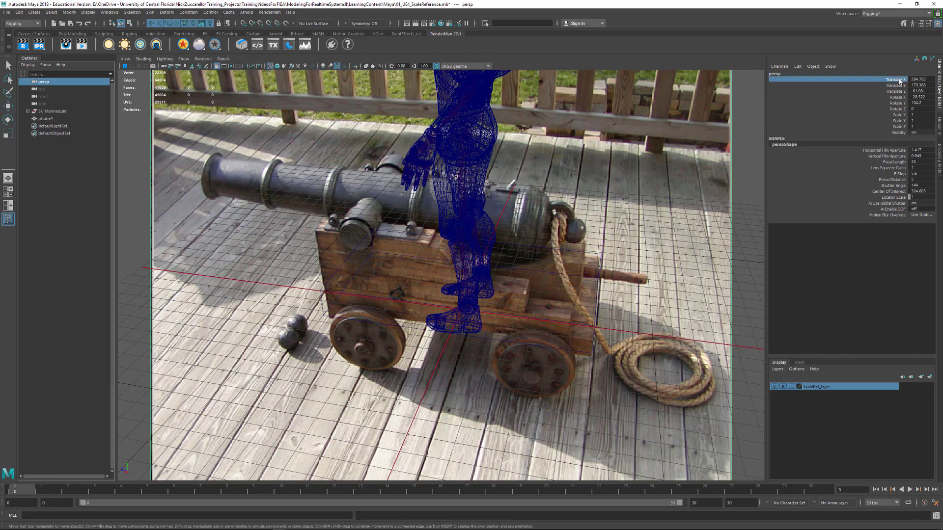
shift+click(901, 109)
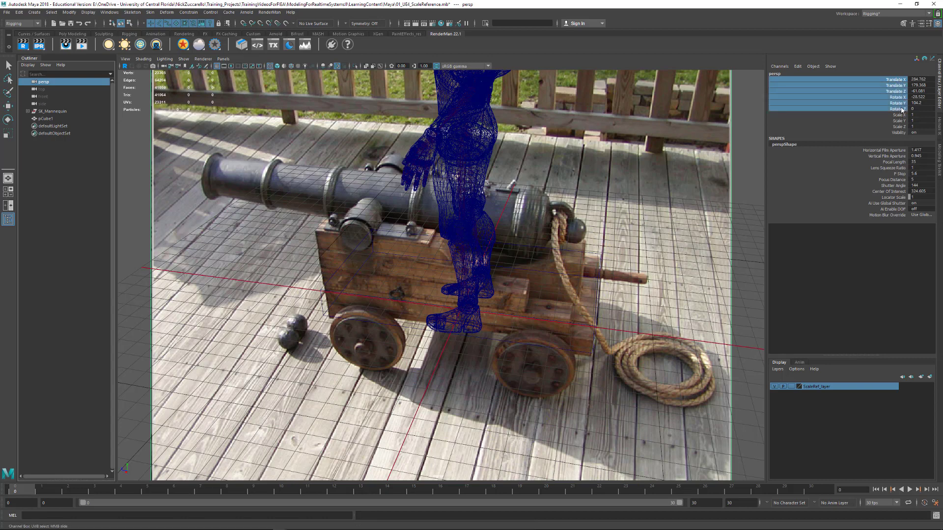
right_click(901, 110)
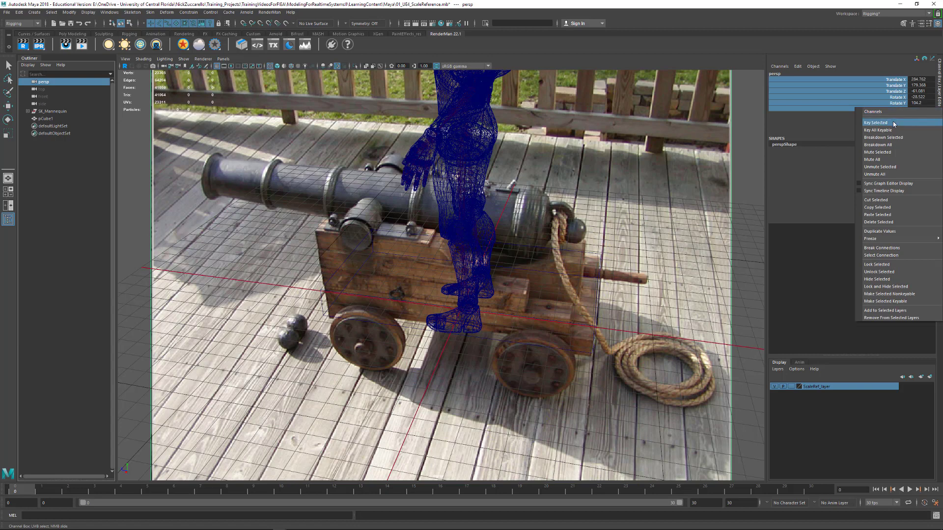
click(892, 123)
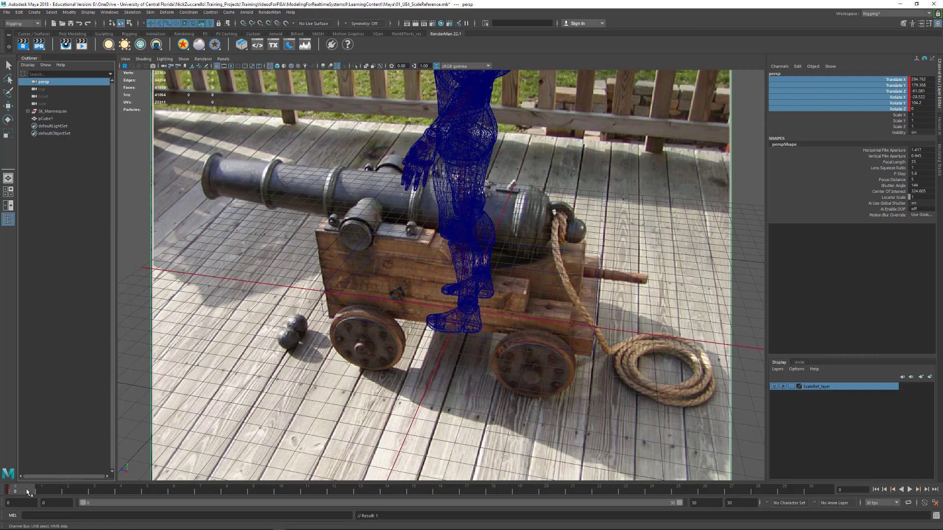
Step: Test the key by orbiting away and scrubbing the timeline back to the saved view
alt+drag(344, 319, 588, 340)
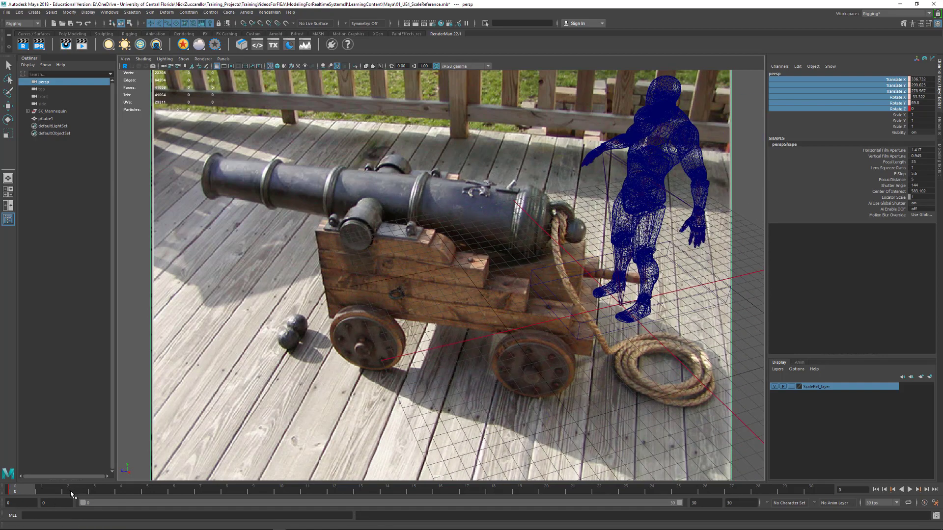
drag(72, 494, 13, 494)
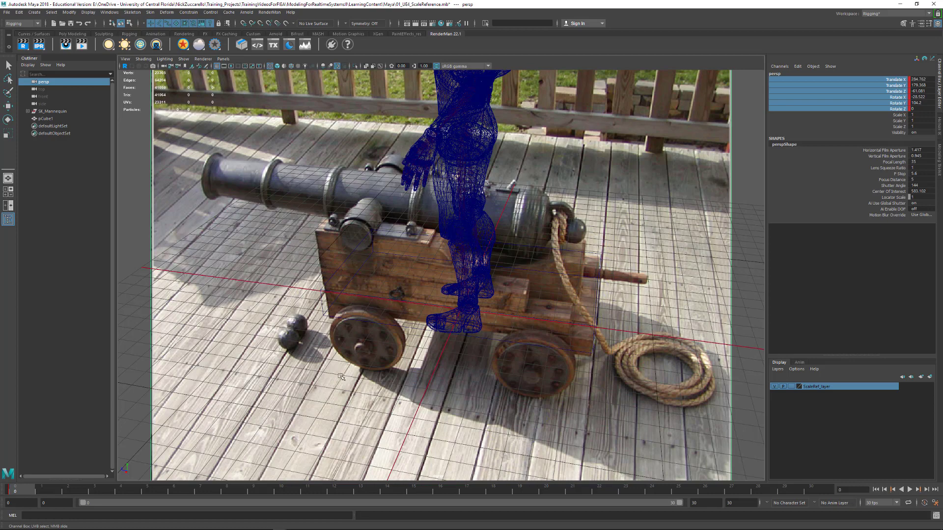
click(368, 382)
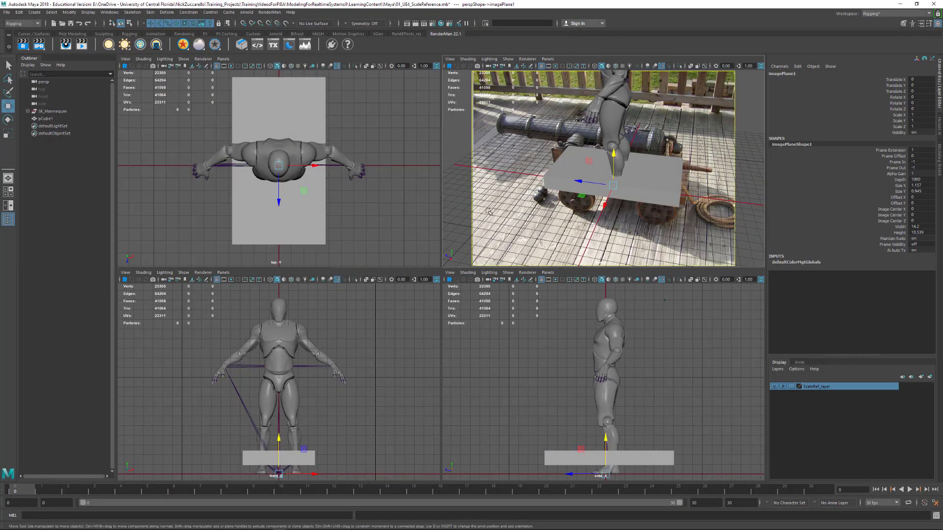
Step: Set the image plane's Size X to 1.077 and Offset X to -0.140 to align the carriage with the slab
key(ctrl+a)
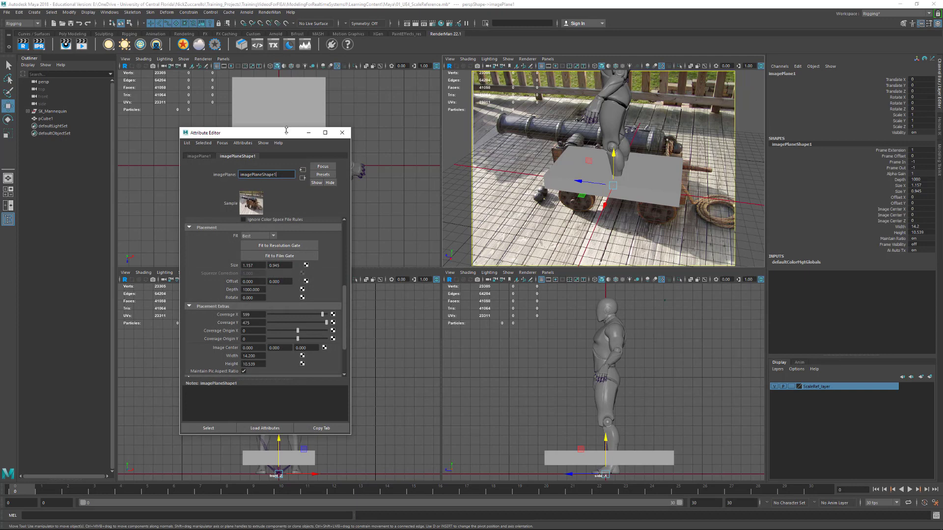
drag(286, 135, 357, 145)
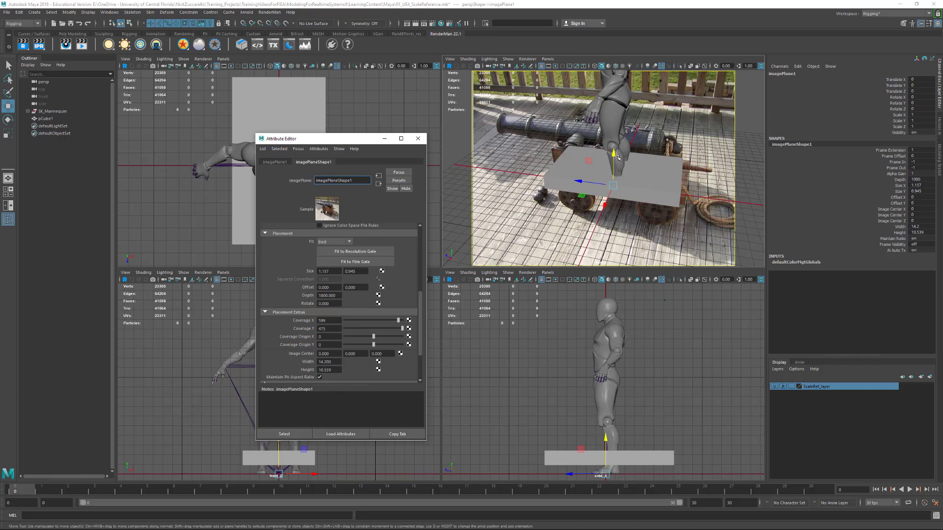
click(901, 185)
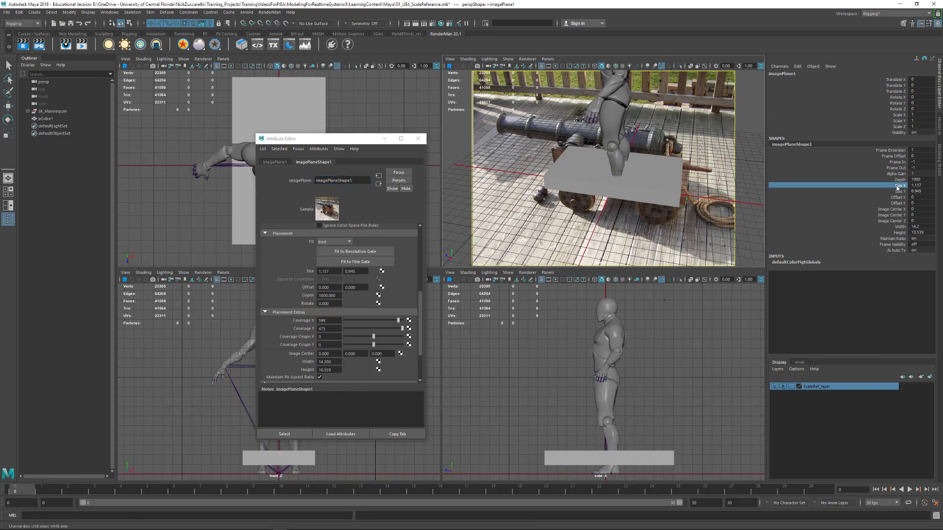
mouse_move(751, 211)
middle_down()
mouse_move(728, 206)
mouse_move(739, 209)
middle_up()
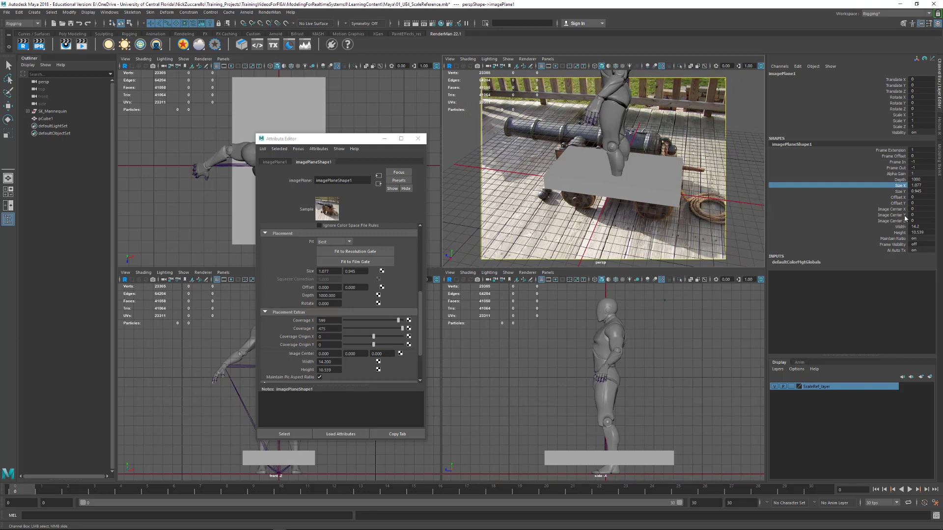
click(899, 197)
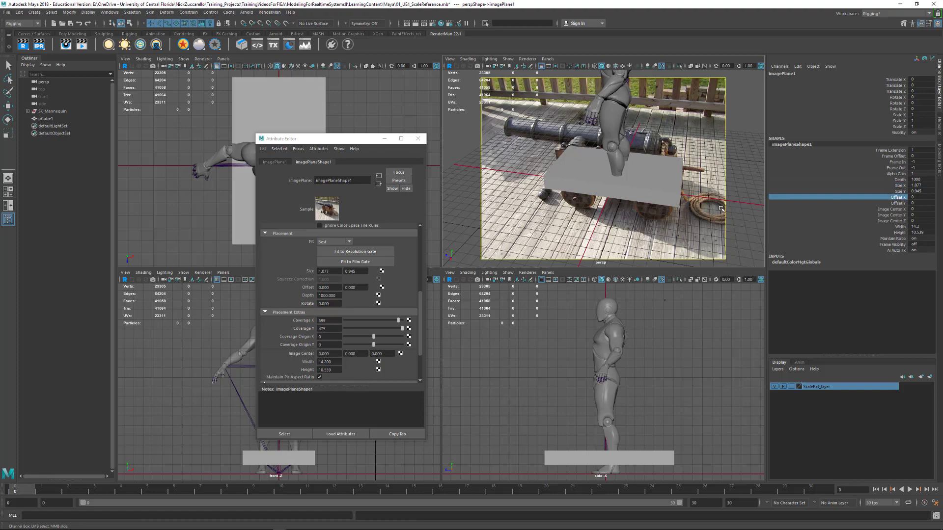
middle_drag(725, 209, 698, 198)
click(902, 203)
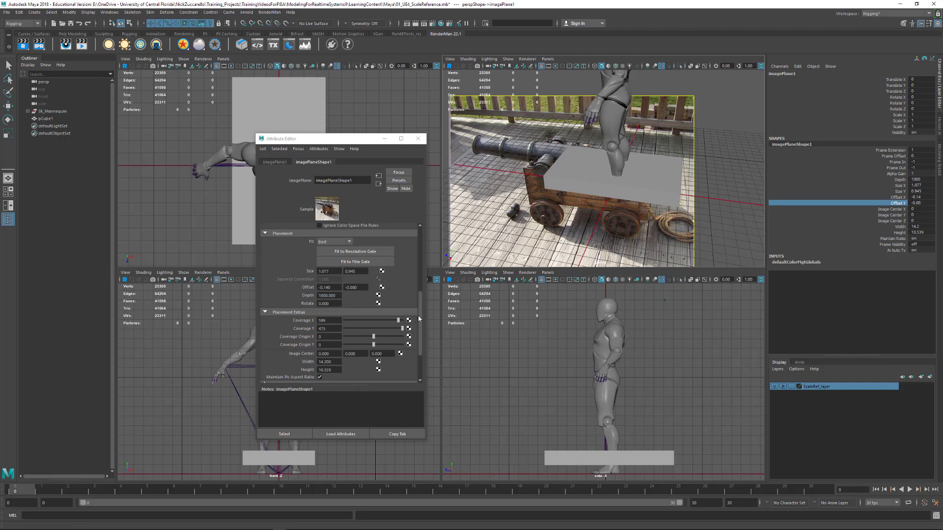
Step: Switch the image plane's Display option from all views to 'looking through camera'
drag(420, 318, 429, 254)
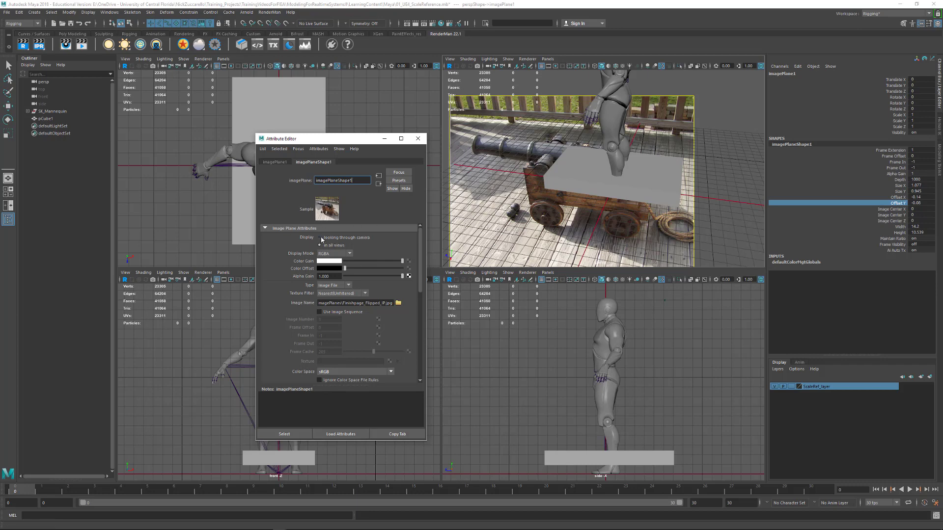
click(320, 239)
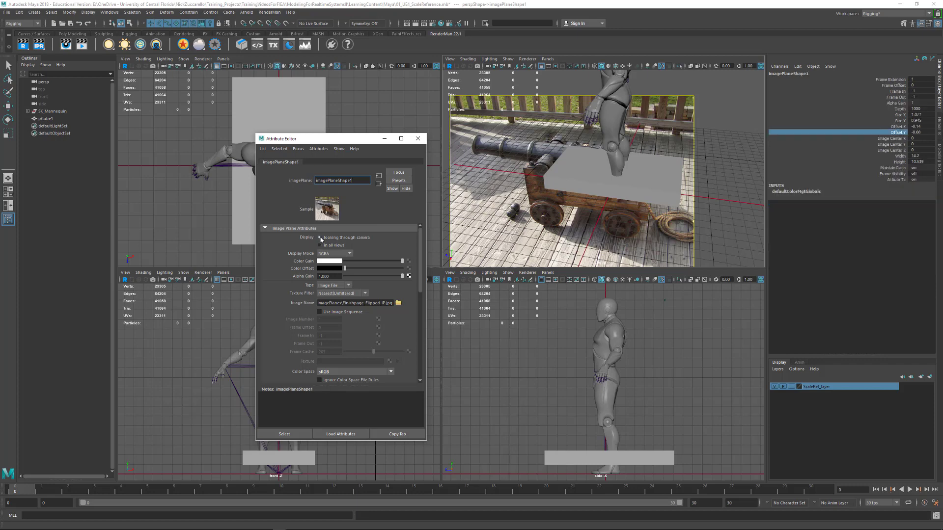